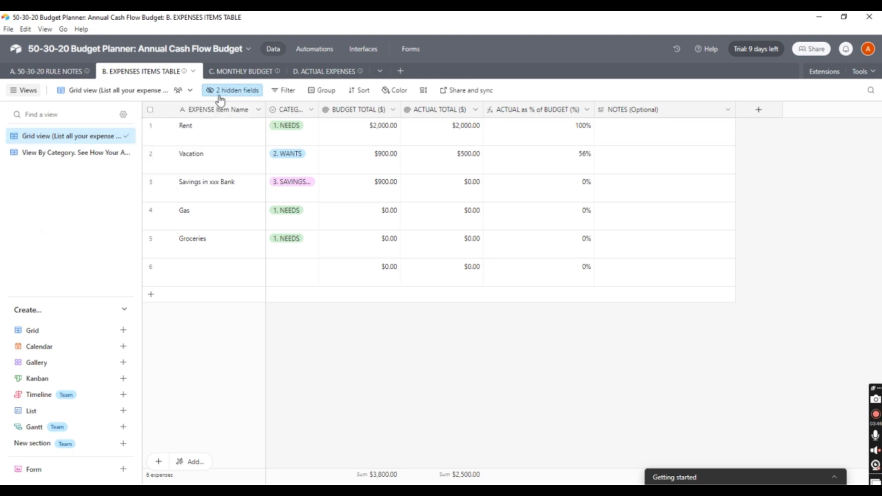
# Leave the base and return to Home, where the 'Annual Cash Flow Budget' base card is listed
pyautogui.click(232, 74)
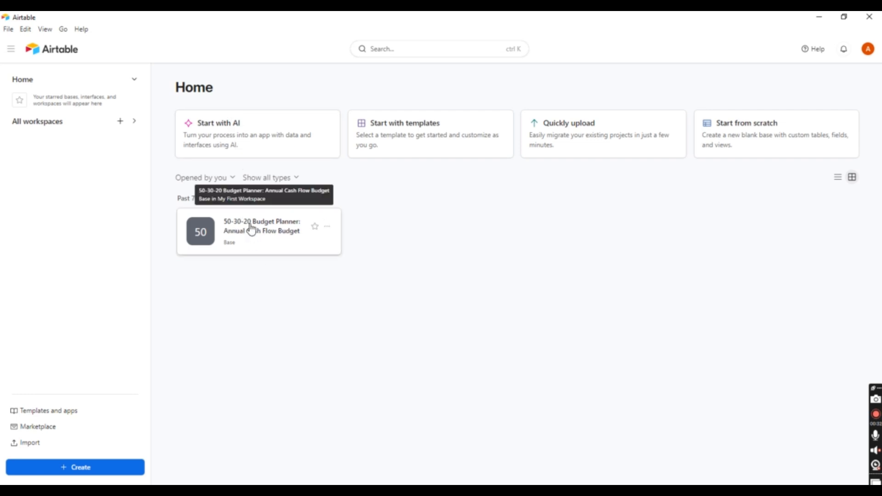
# Open the 50-30-20 Budget Planner base and read the Needs, 30% and Savings rule notes
pyautogui.click(252, 230)
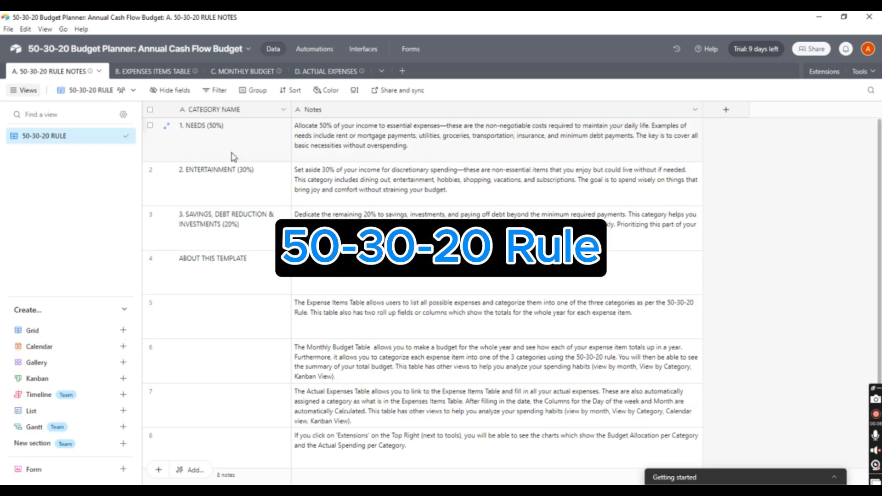
pyautogui.click(265, 144)
pyautogui.click(328, 137)
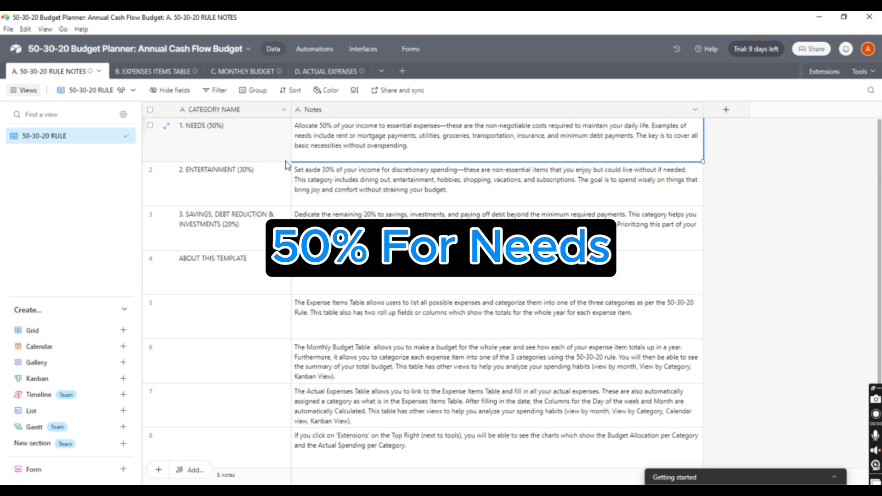
pyautogui.click(313, 186)
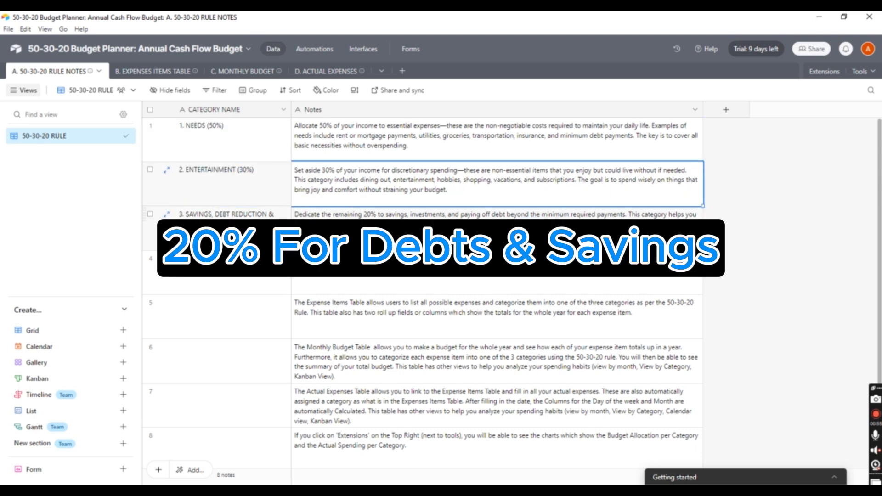
pyautogui.click(266, 227)
pyautogui.click(312, 230)
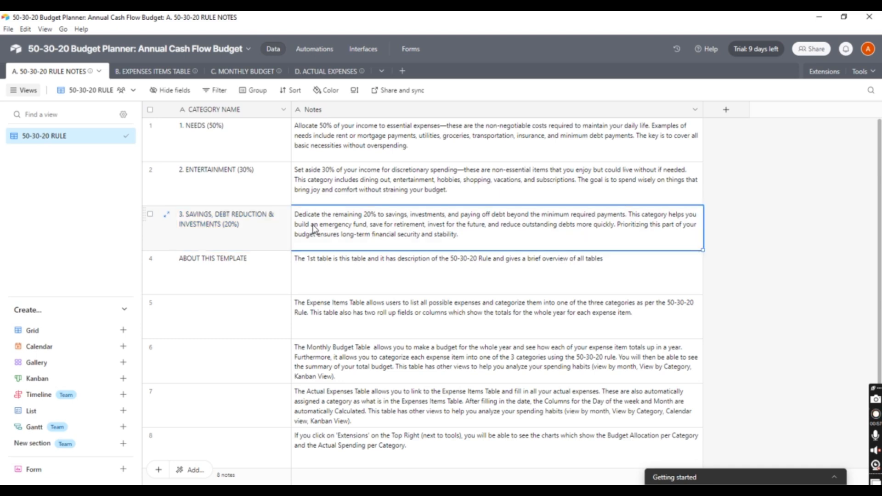
# Read the About This Template and Expense Items notes, then move to the Expenses Items table
pyautogui.click(236, 275)
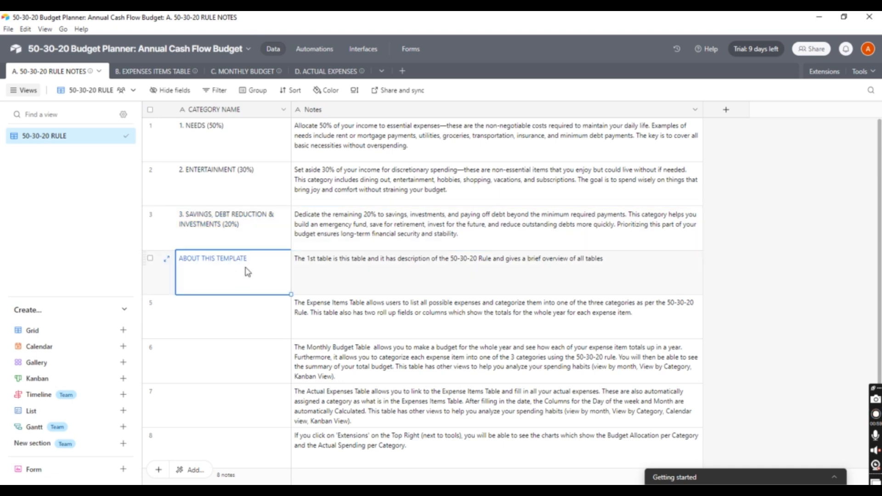
pyautogui.click(316, 277)
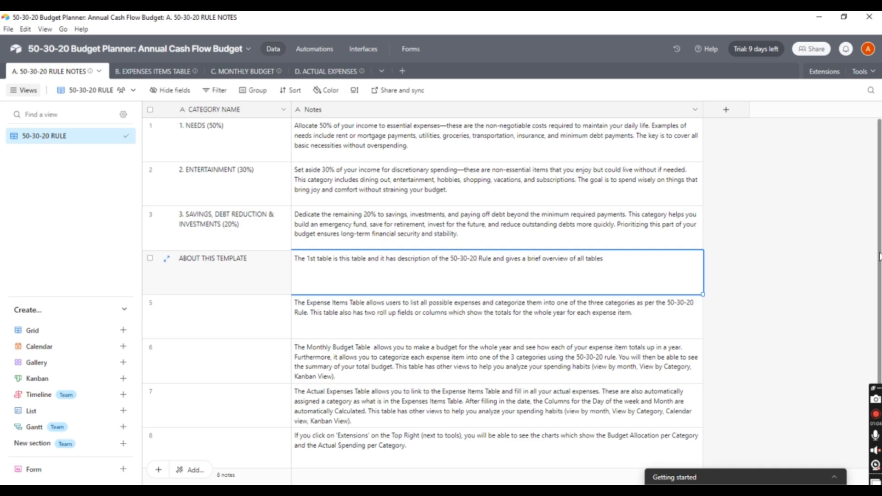
pyautogui.moveTo(879, 259); pyautogui.dragTo(878, 320)
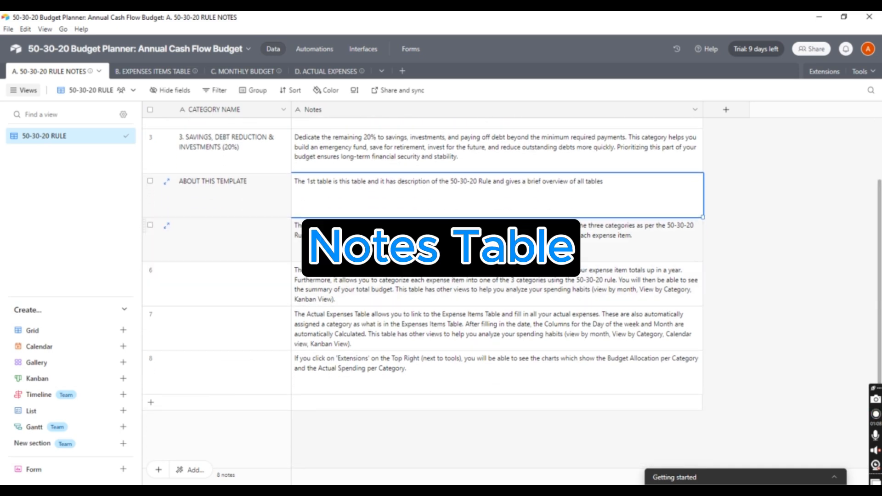
pyautogui.click(359, 242)
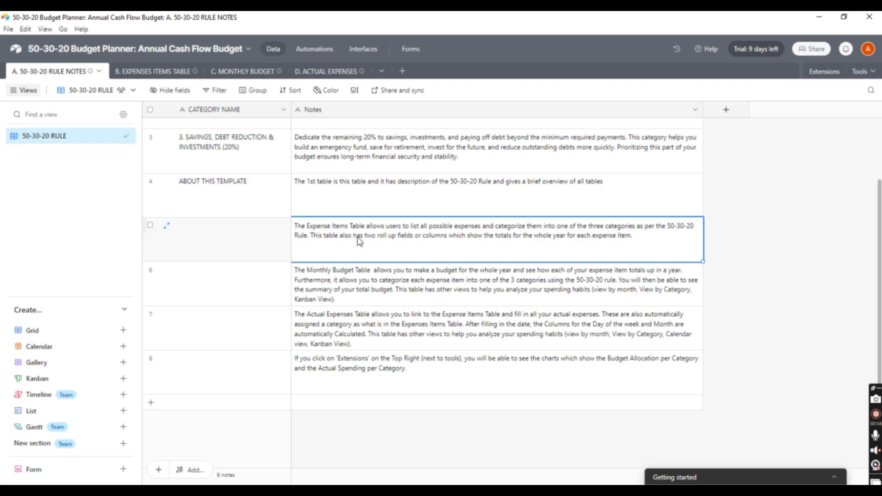
pyautogui.click(148, 73)
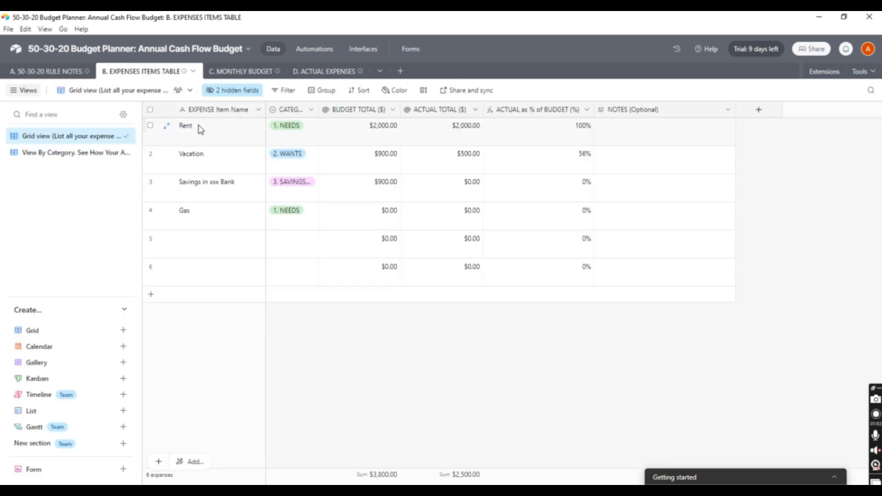
# Check Rent's category options, leaving it as 1. NEEDS
pyautogui.click(223, 134)
pyautogui.moveTo(223, 134); pyautogui.dragTo(272, 139)
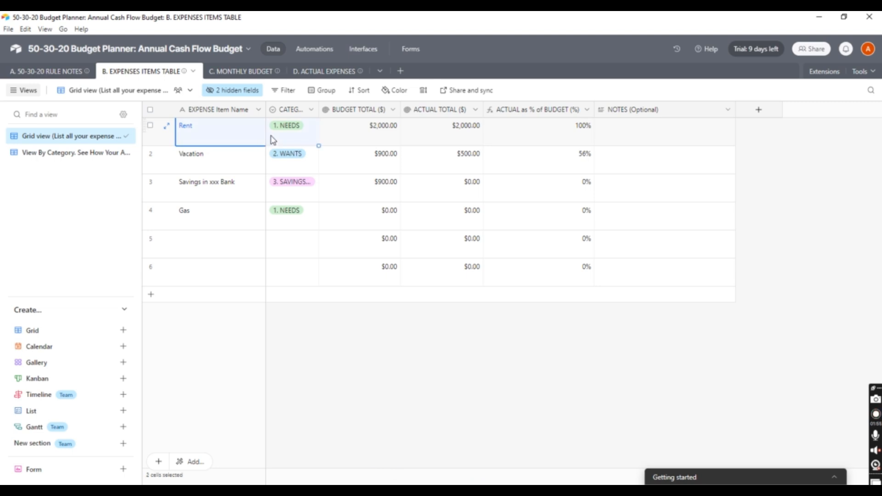
pyautogui.click(307, 133)
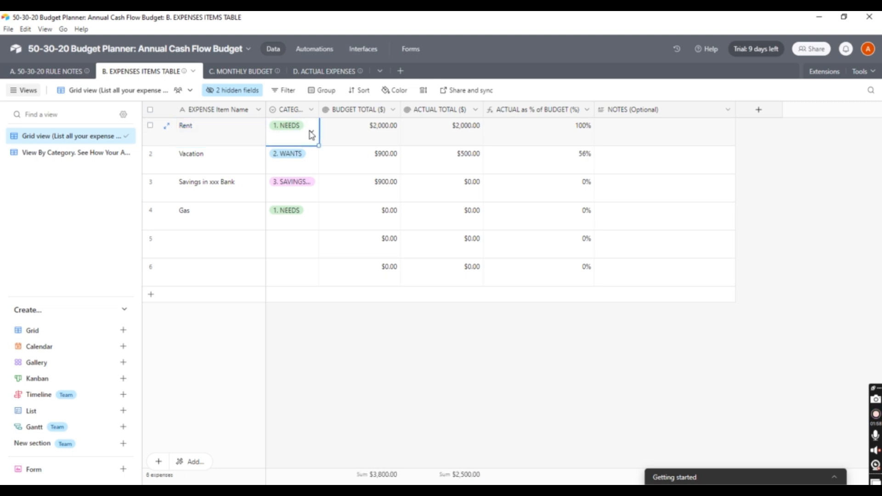
pyautogui.click(311, 135)
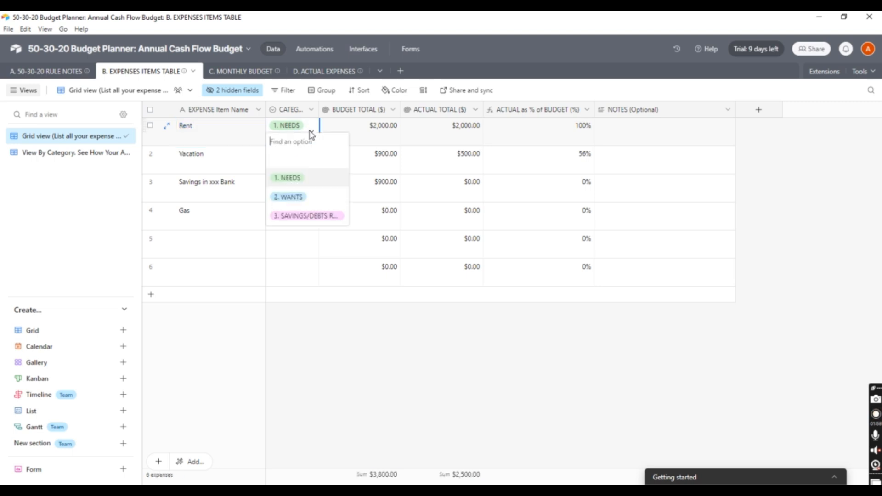
pyautogui.click(293, 184)
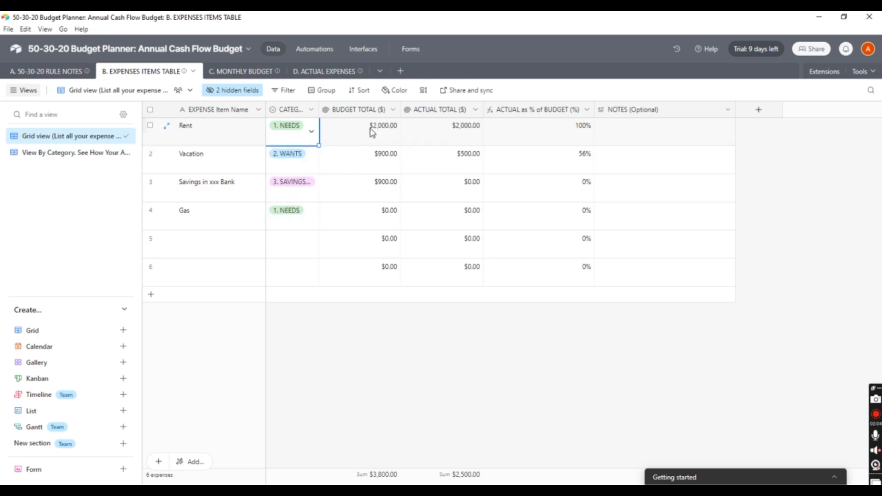
# Add Groceries as the row 5 expense item with category 1. NEEDS
pyautogui.click(202, 242)
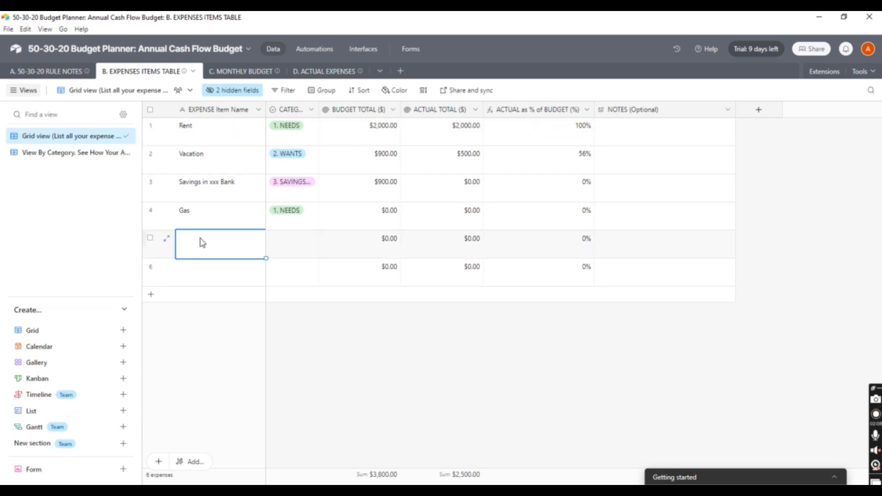
pyautogui.write('Groceries')
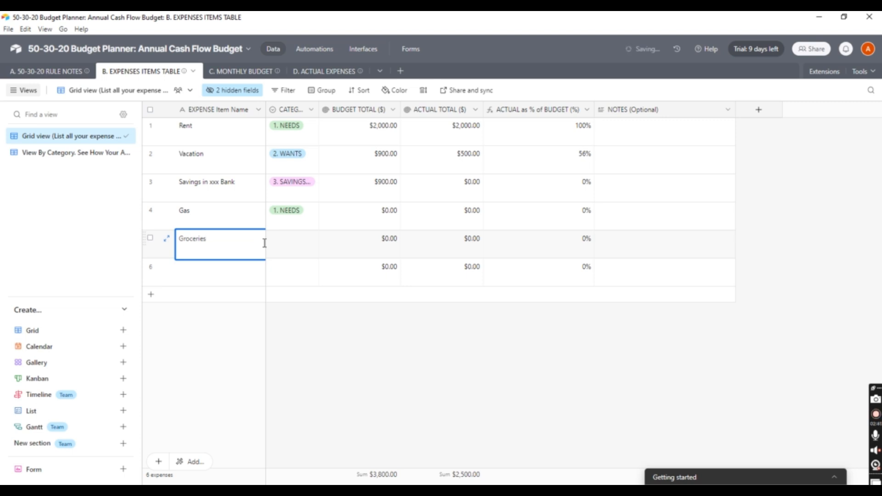
pyautogui.click(295, 247)
pyautogui.click(295, 247)
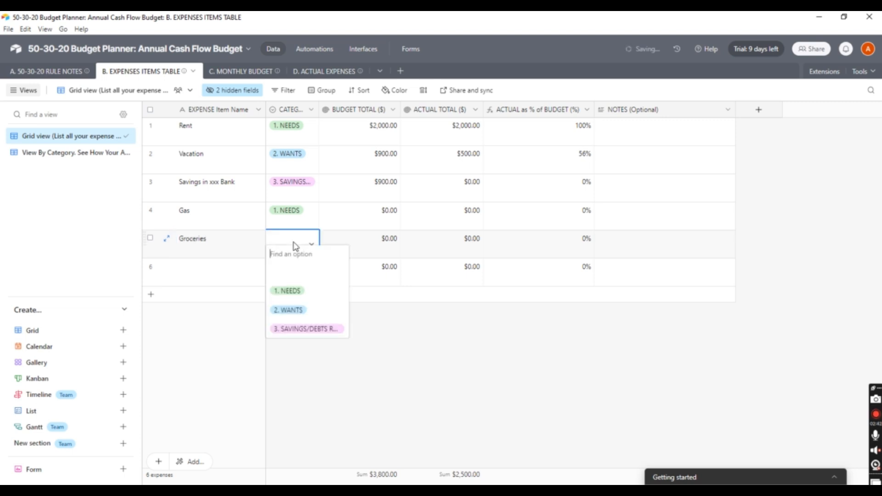
pyautogui.click(298, 296)
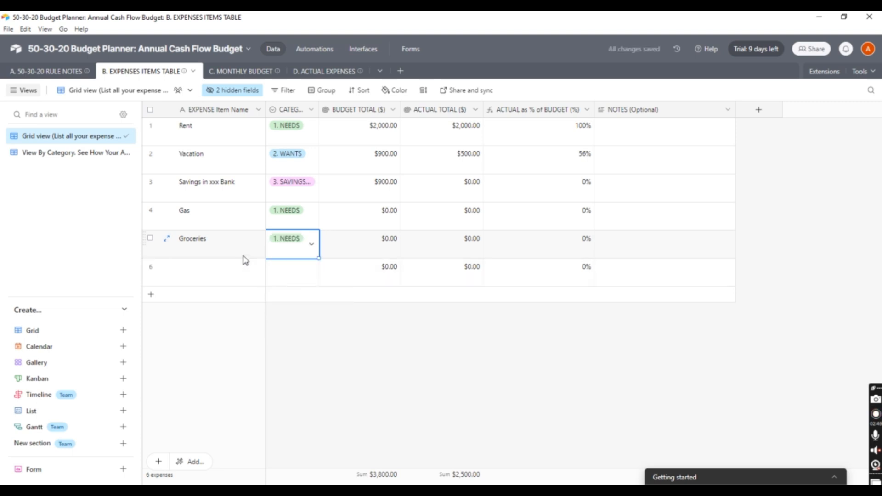
# In View By Category, collapse and re-expand the 1. NEEDS and 2. WANTS groups
pyautogui.click(74, 155)
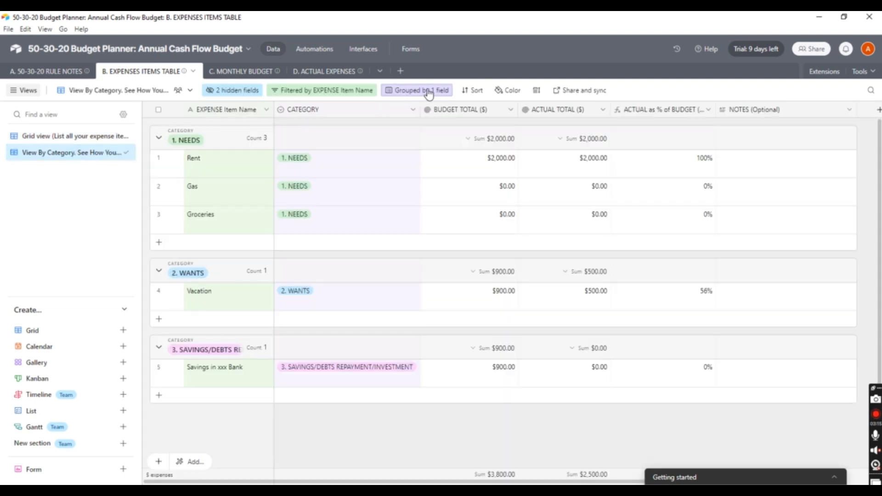
pyautogui.click(428, 93)
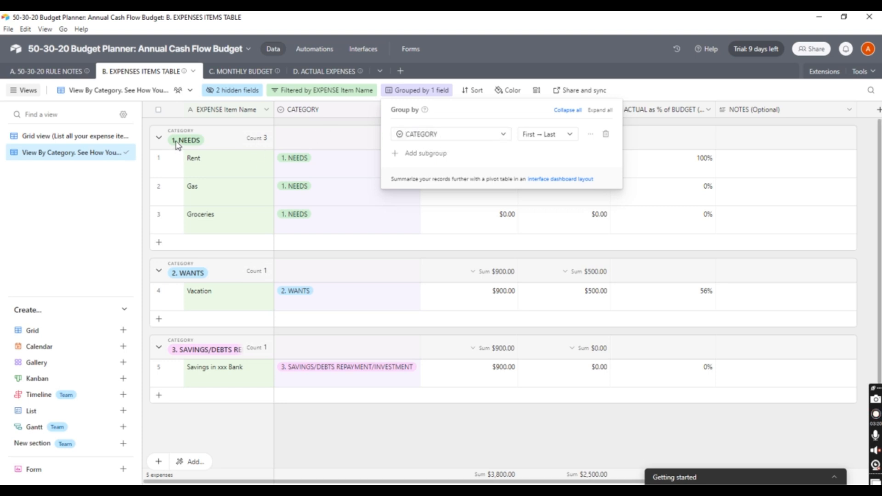
pyautogui.click(159, 138)
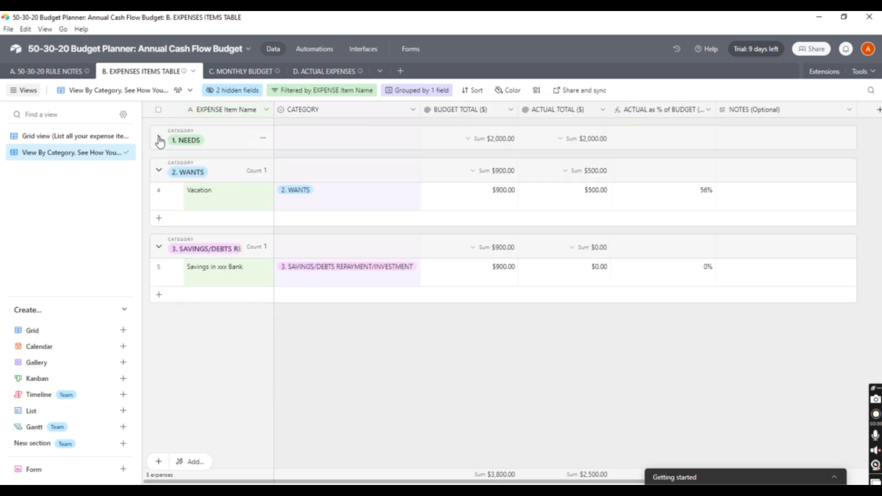
pyautogui.click(159, 139)
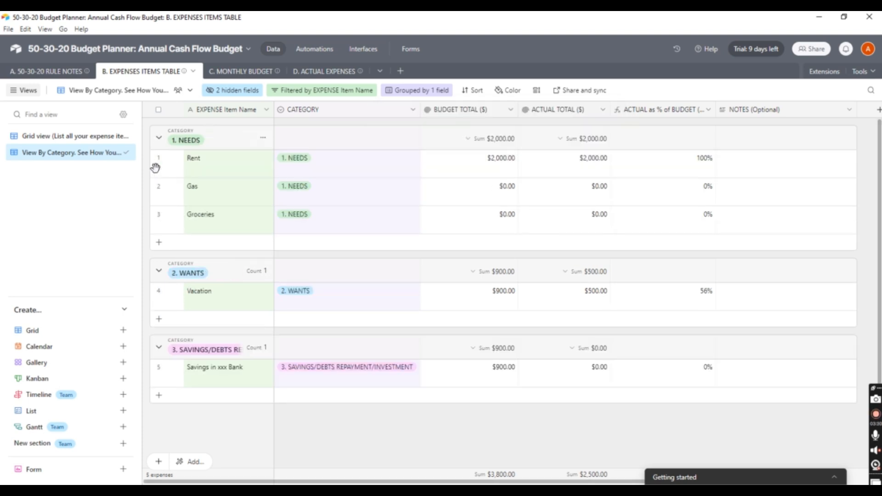
pyautogui.click(159, 271)
pyautogui.click(159, 271)
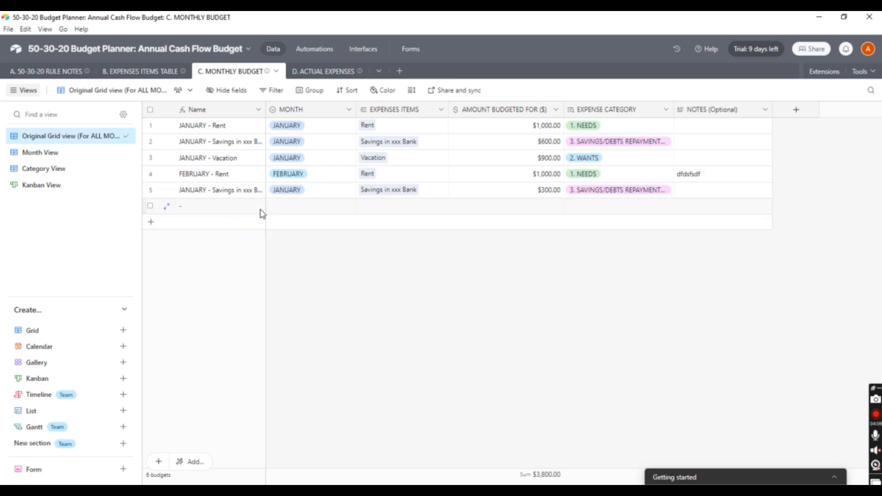
# Fill the new budget row with month MARCH, expense item Groceries and budgeted amount $800.00
pyautogui.click(279, 211)
pyautogui.click(279, 211)
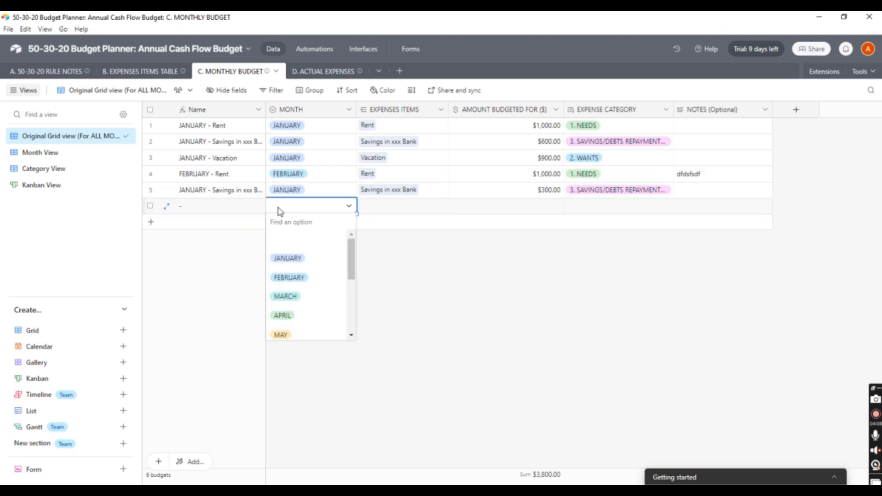
pyautogui.click(301, 297)
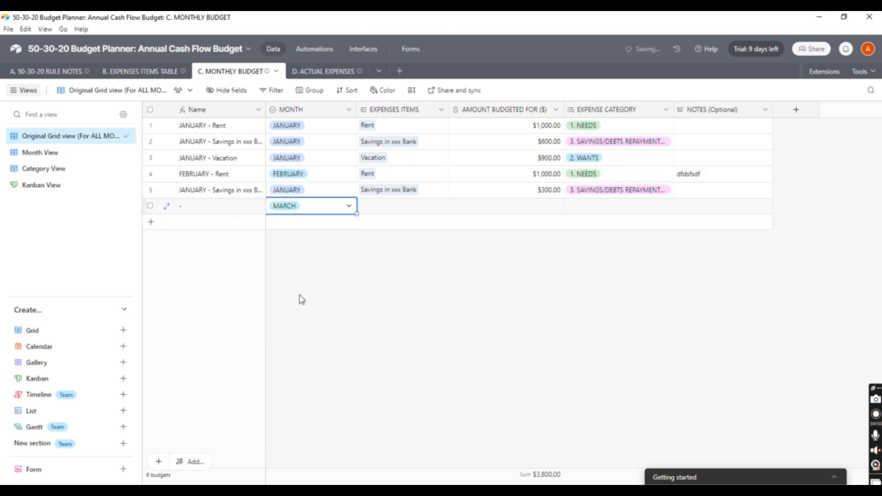
pyautogui.click(376, 212)
pyautogui.click(370, 210)
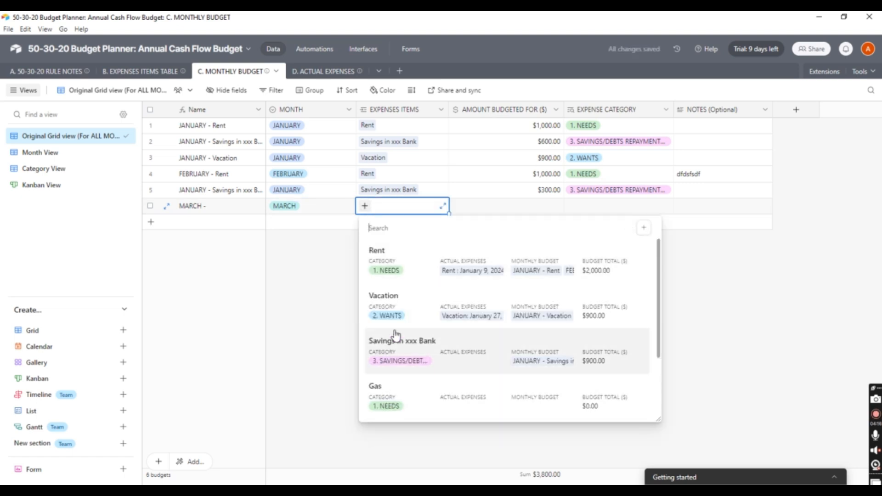
pyautogui.scroll(-2, 659, 390)
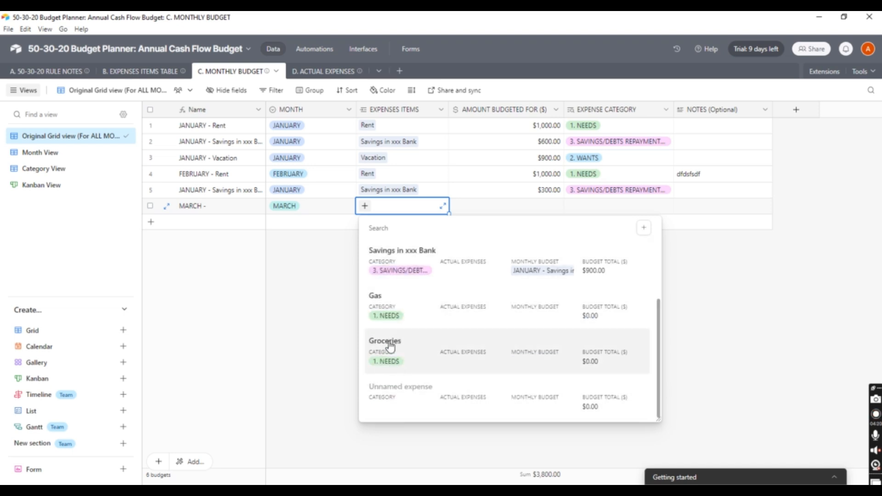
pyautogui.click(397, 357)
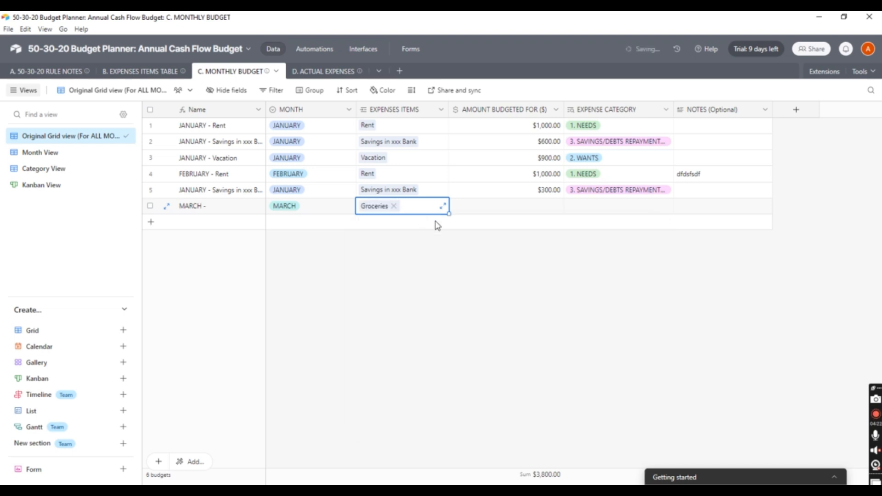
pyautogui.click(509, 207)
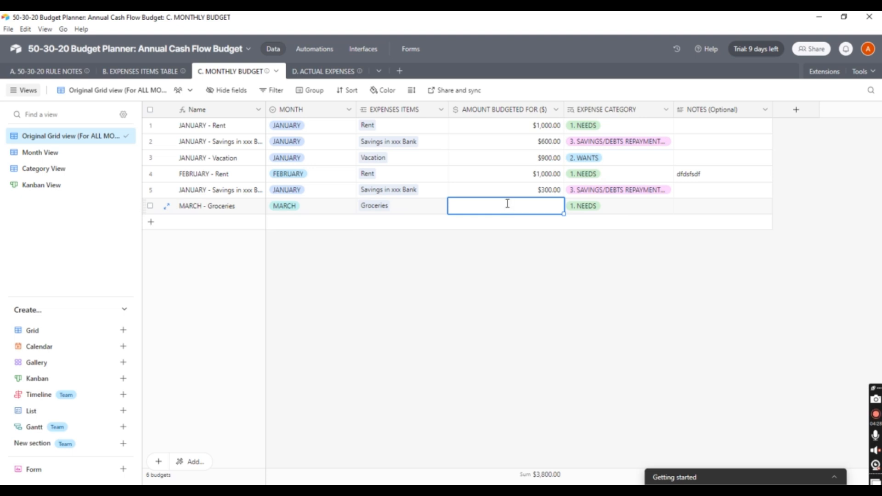
pyautogui.write('800')
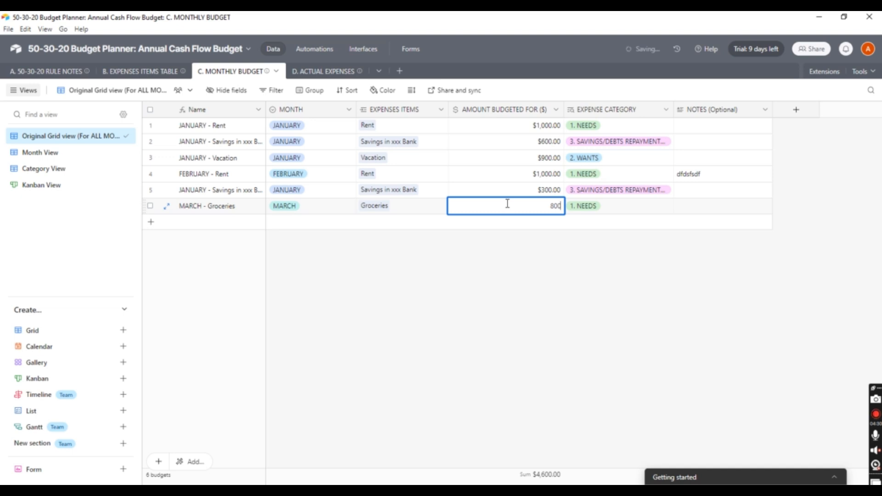
pyautogui.press('Tab')
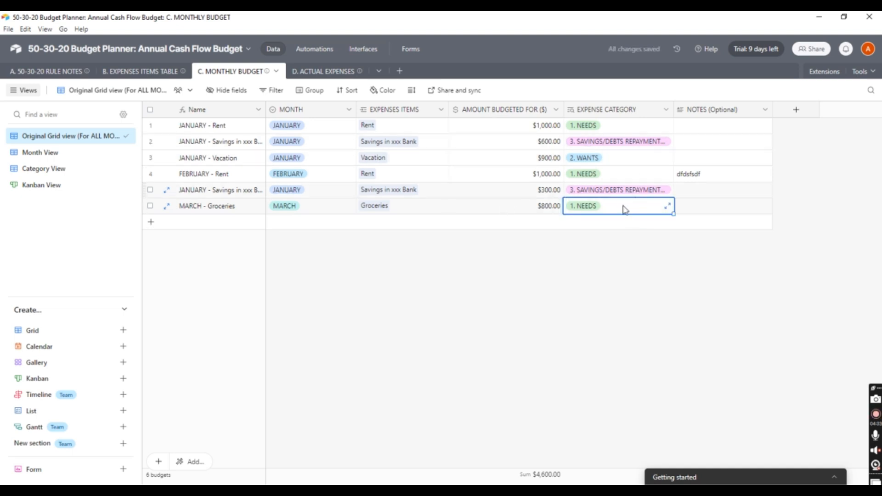
# Add the filler note 'fsdfsdfsd' to the March Groceries row
pyautogui.click(700, 213)
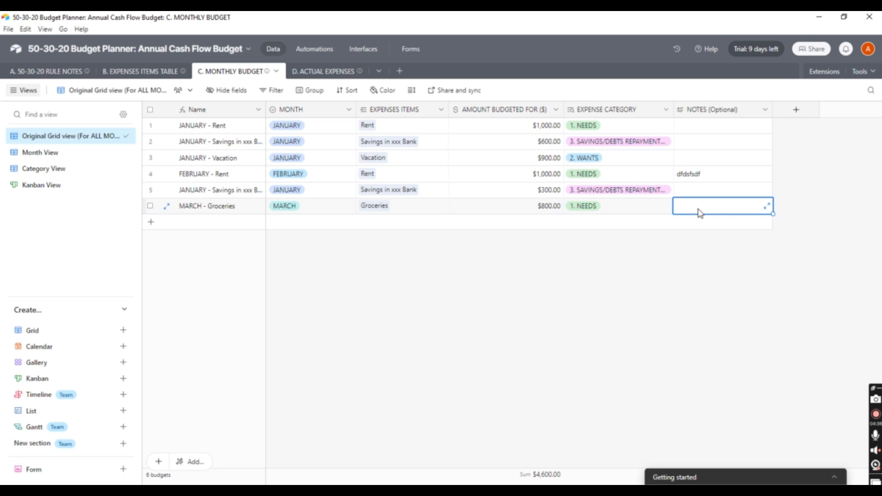
pyautogui.write('fsdf')
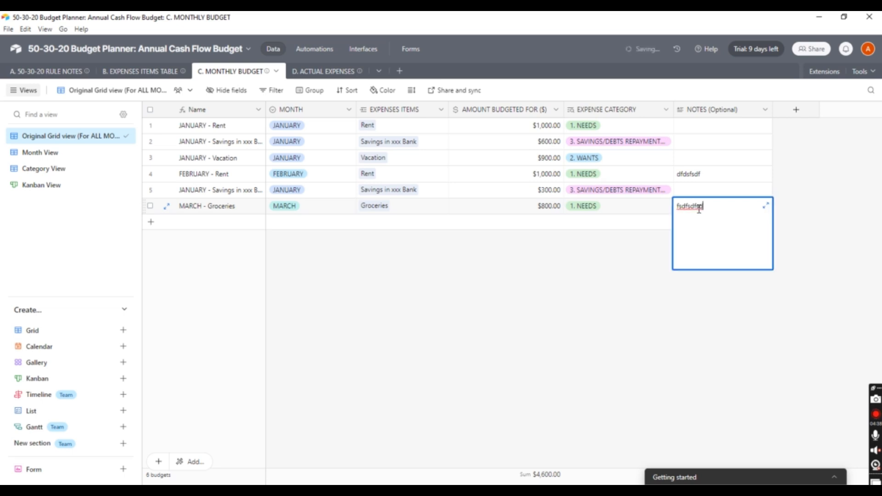
pyautogui.write('sdfsd')
pyautogui.press('Escape')
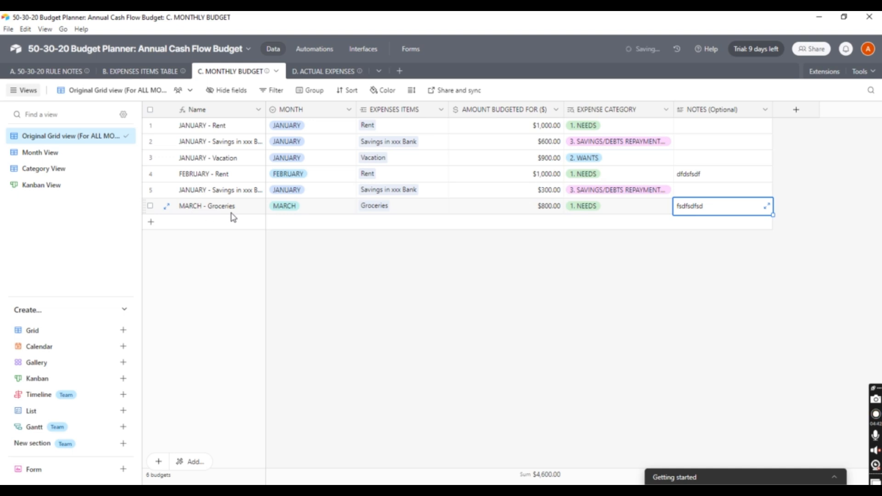
# Look at the monthly budget in Month View, Category View and Kanban View
pyautogui.click(40, 152)
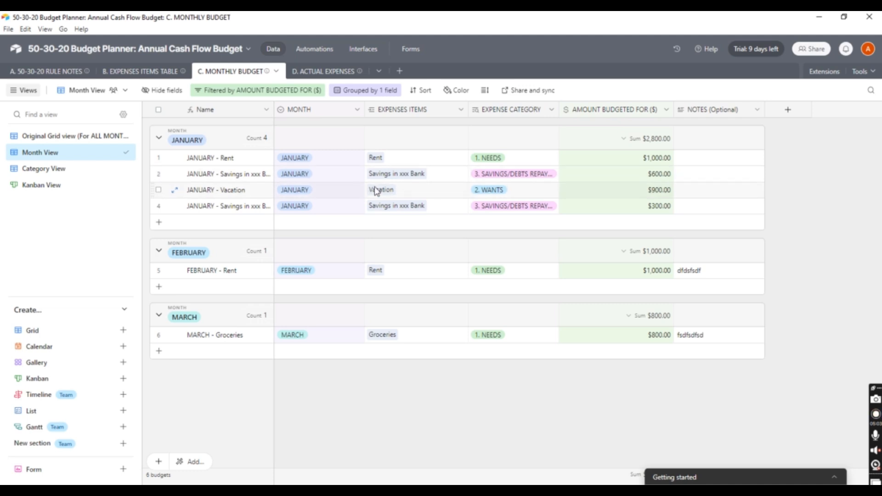
pyautogui.click(42, 169)
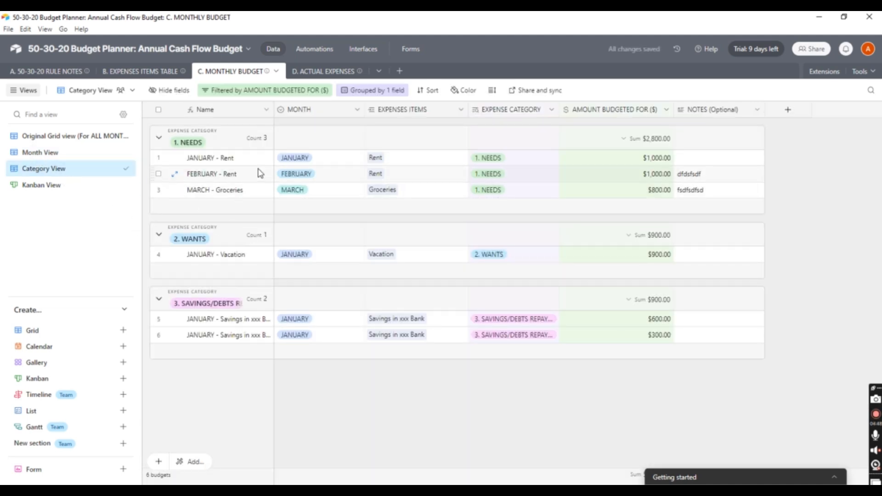
pyautogui.click(38, 193)
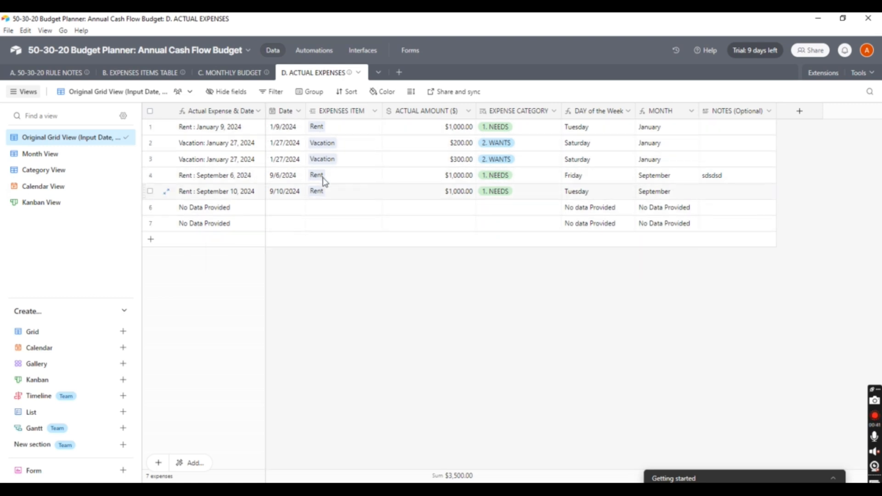
# Fill row 6 with expense item Groceries, date September 10, 2024 and actual amount 800
pyautogui.click(323, 209)
pyautogui.click(314, 208)
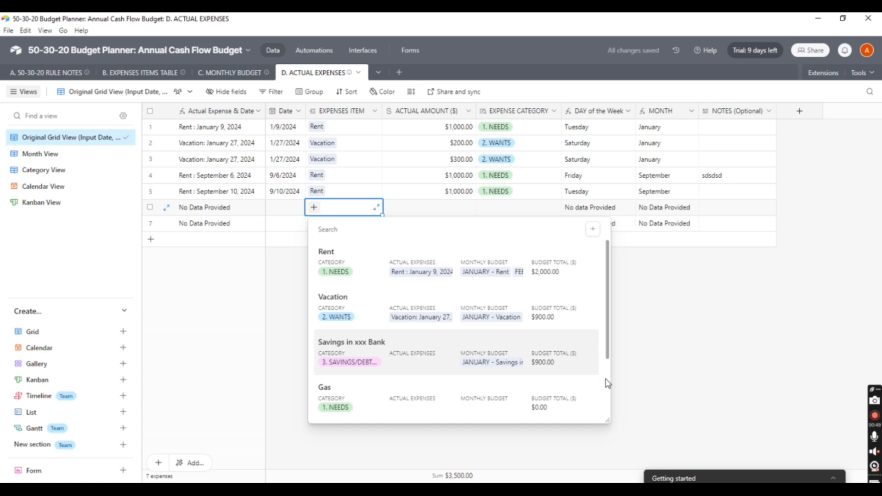
pyautogui.scroll(-3, 607, 384)
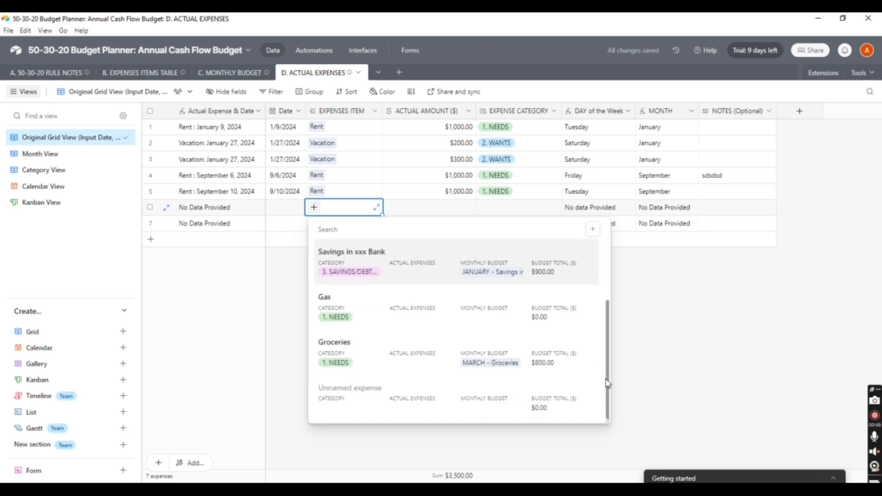
pyautogui.click(348, 347)
pyautogui.click(285, 210)
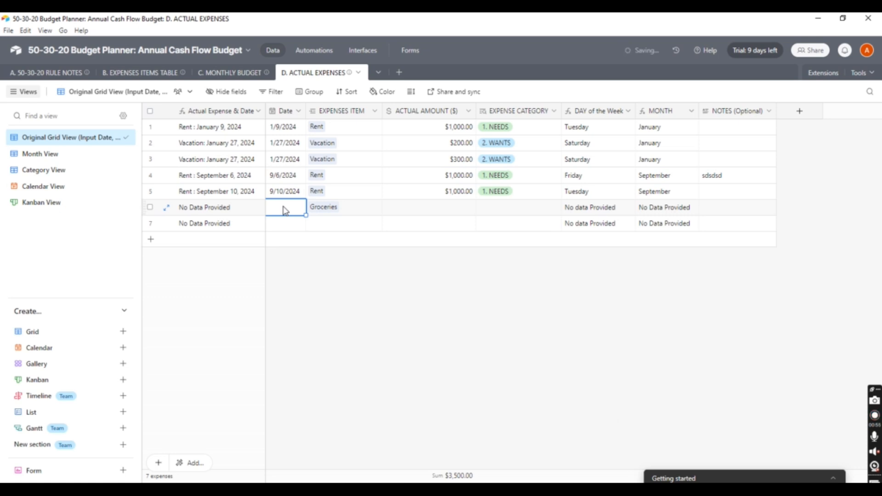
pyautogui.click(292, 211)
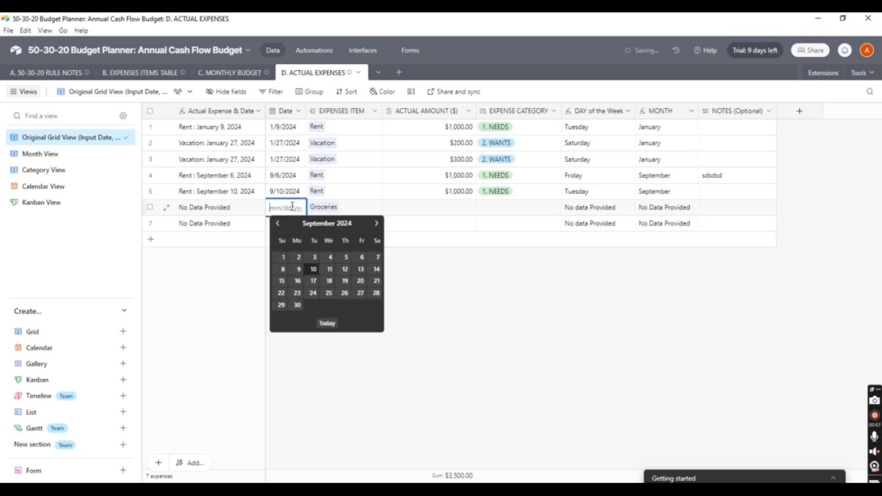
pyautogui.click(311, 264)
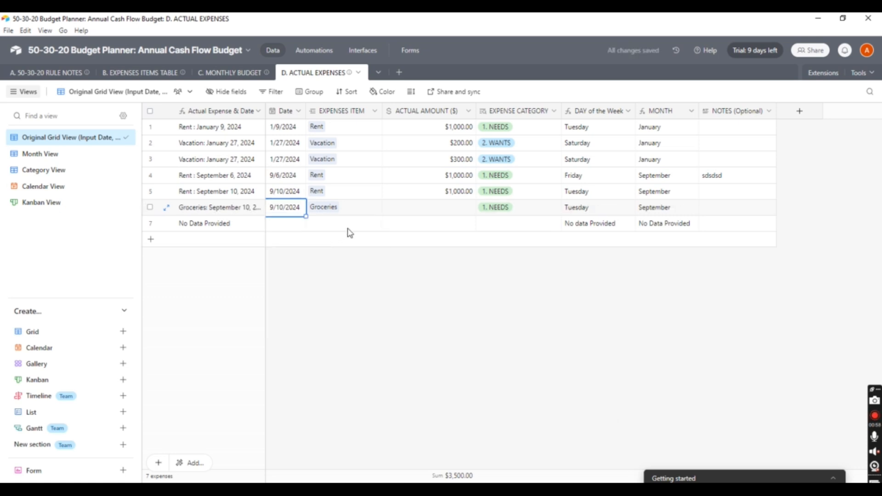
pyautogui.click(435, 211)
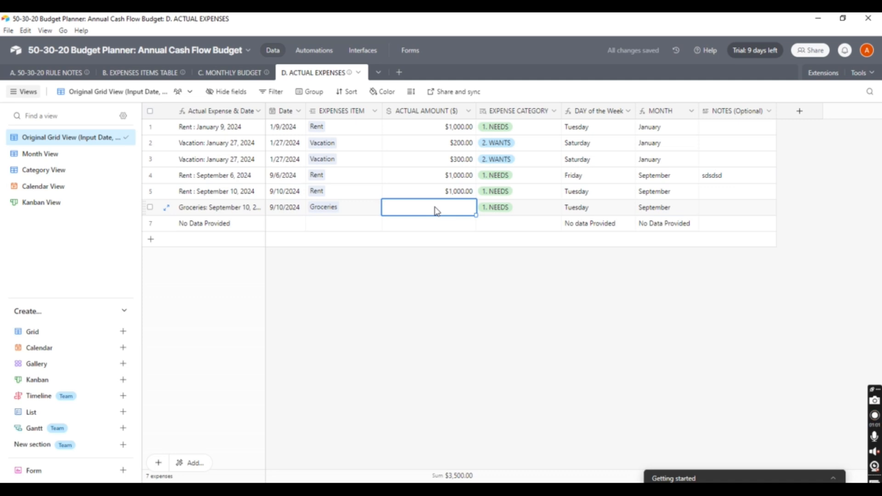
pyautogui.write('800')
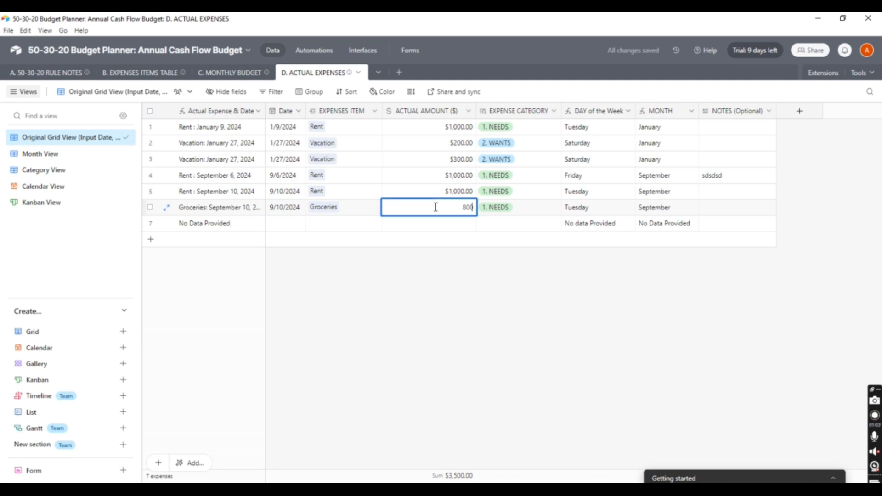
pyautogui.press('Tab')
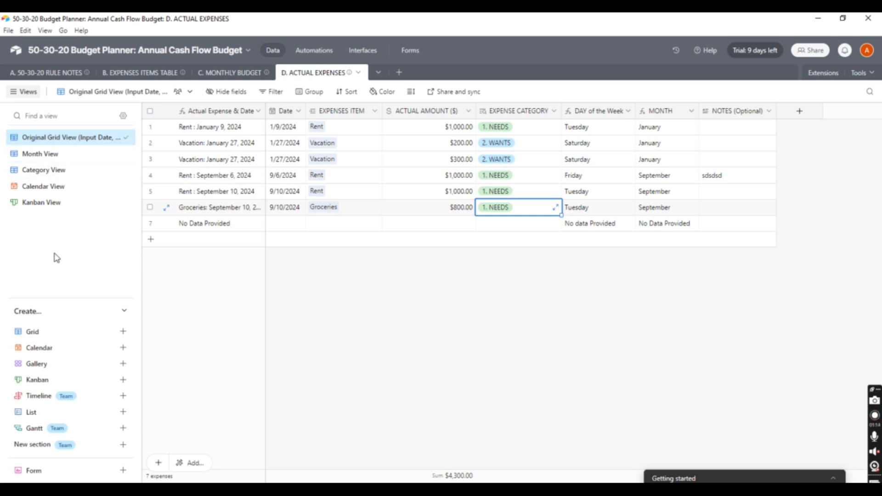
# In the month-grouped view, re-set the Groceries expense to September 10, 2024 and $800
pyautogui.click(44, 154)
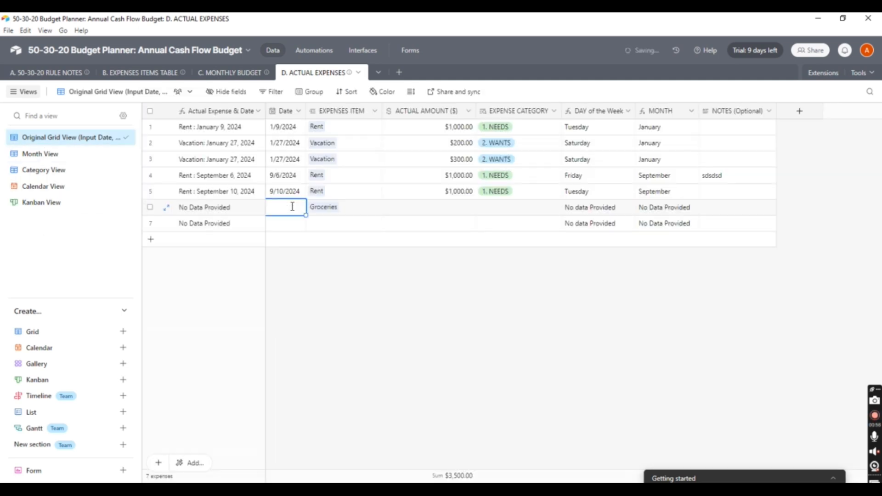
pyautogui.click(292, 206)
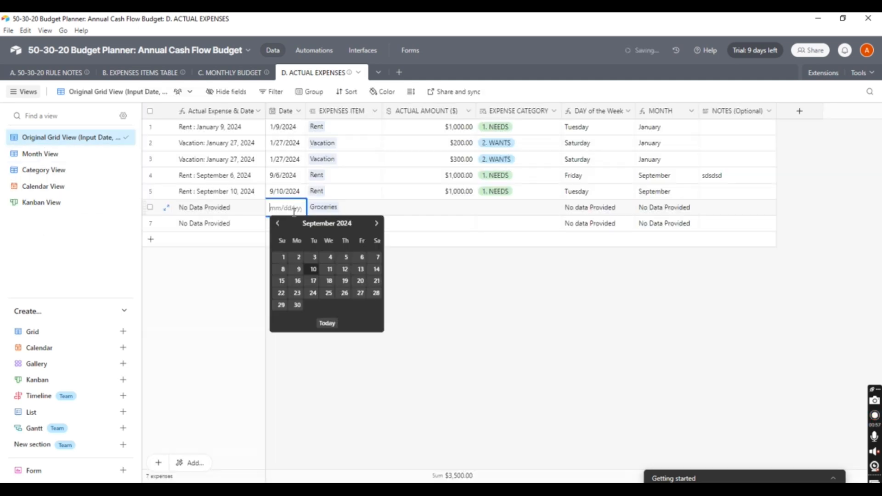
pyautogui.click(308, 255)
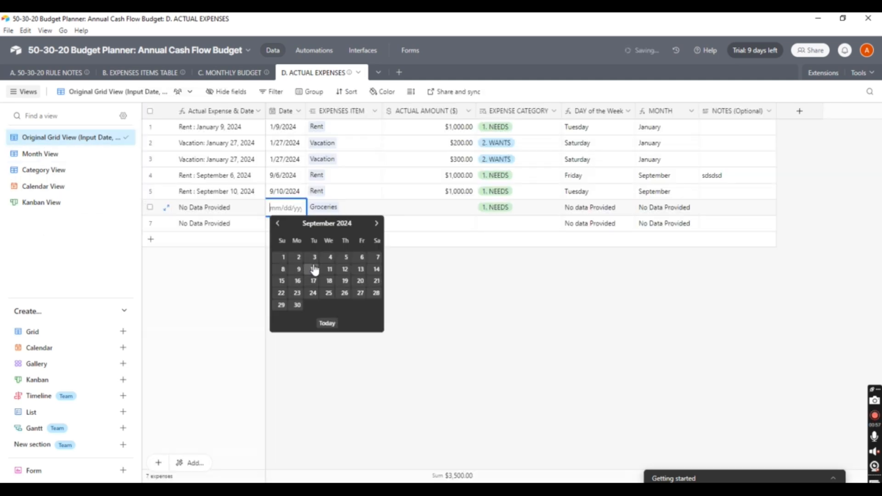
pyautogui.click(436, 209)
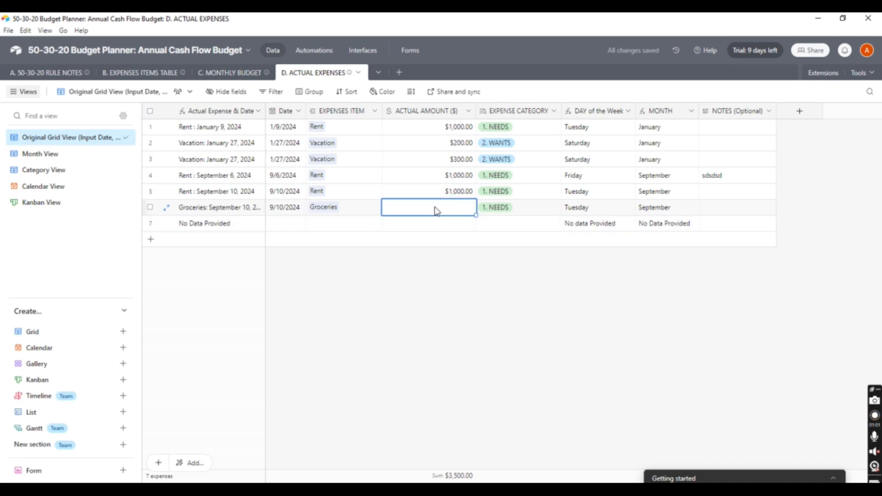
pyautogui.write('800')
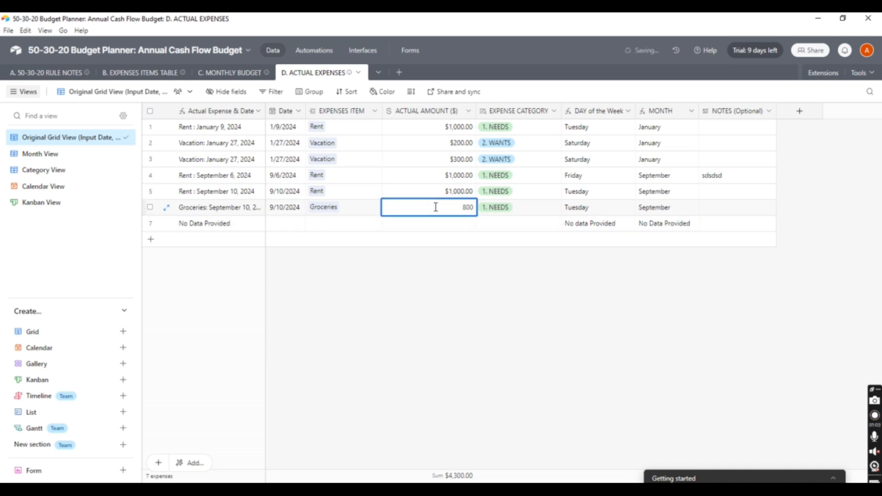
pyautogui.press('Tab')
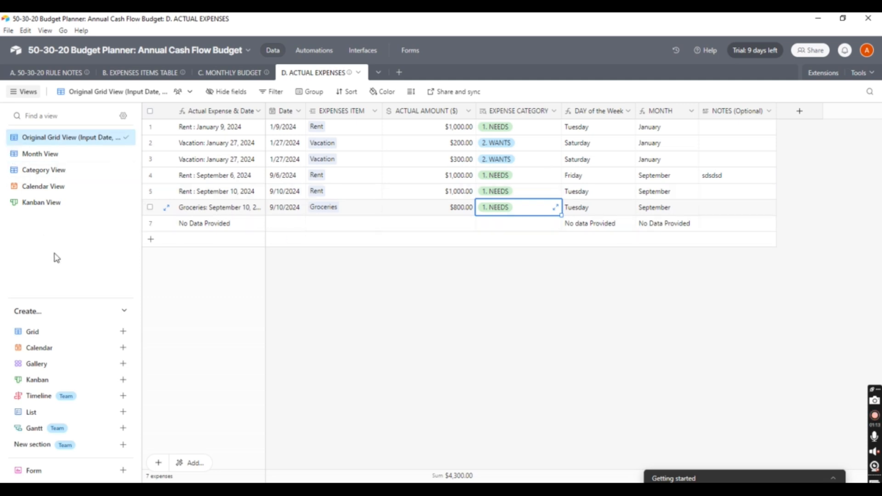
# Look at the actual expenses in Month, Category, Calendar and Kanban views
pyautogui.click(40, 154)
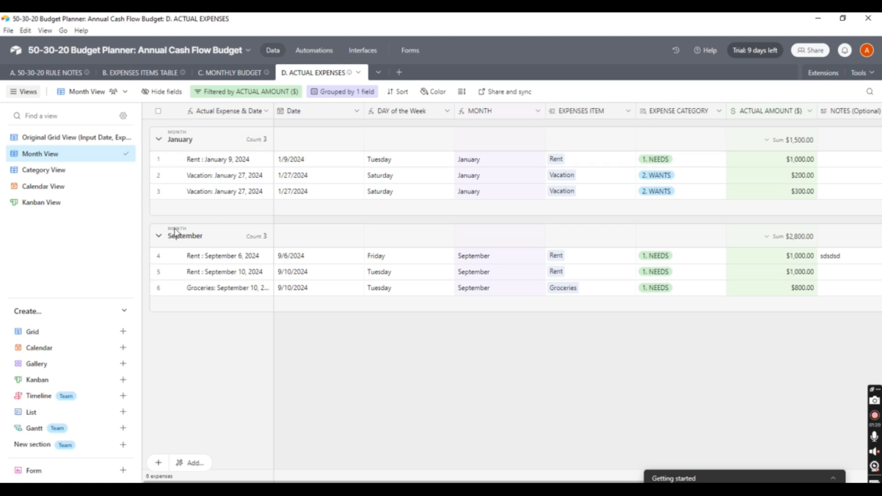
pyautogui.click(39, 170)
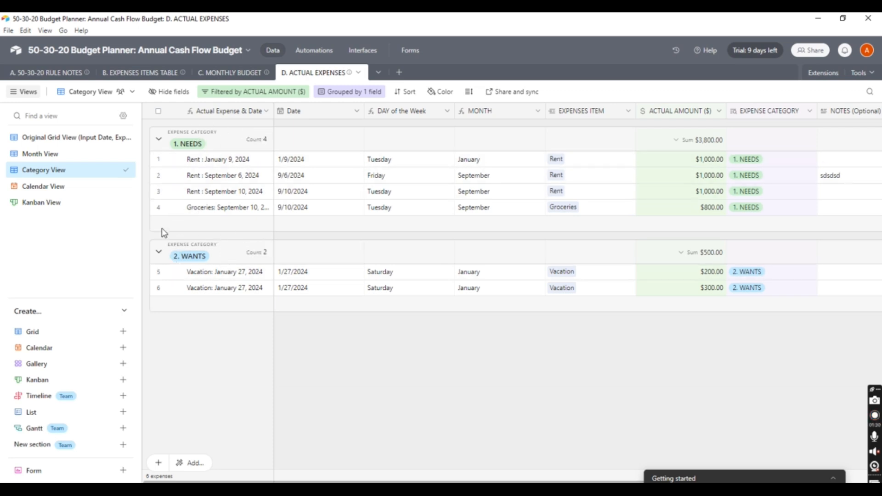
pyautogui.click(42, 187)
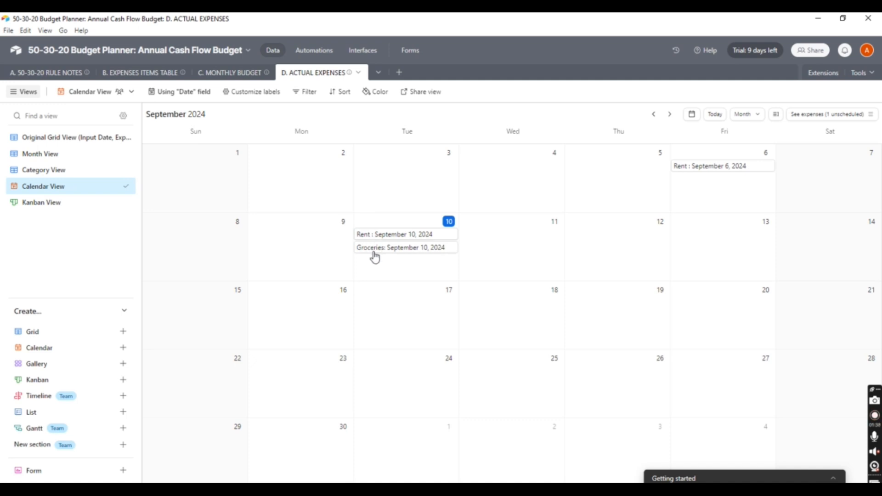
pyautogui.click(34, 206)
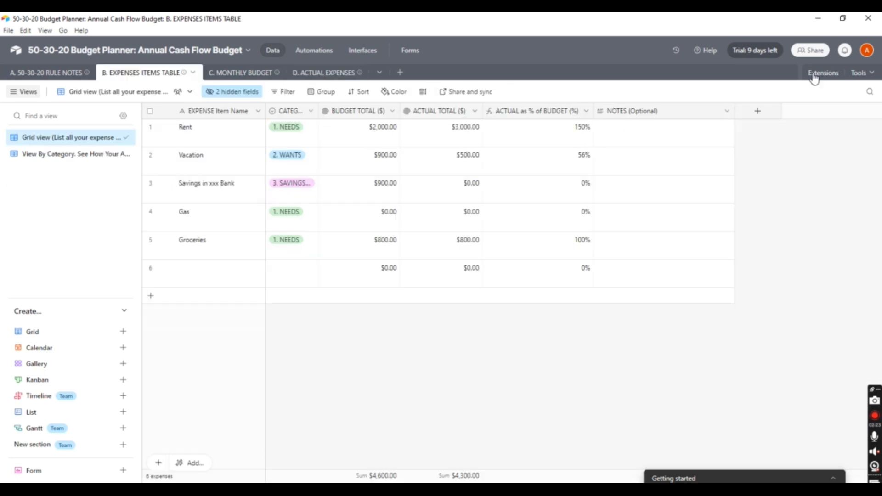
pyautogui.click(817, 75)
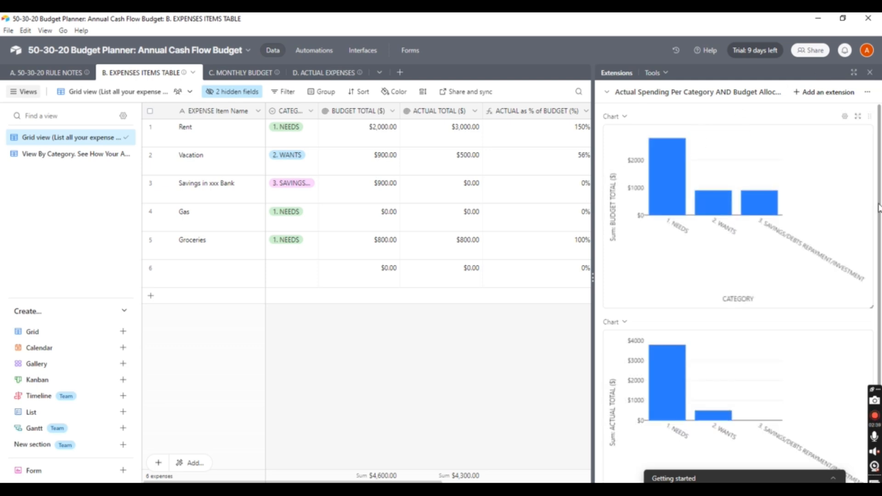
pyautogui.scroll(-2, 873, 211)
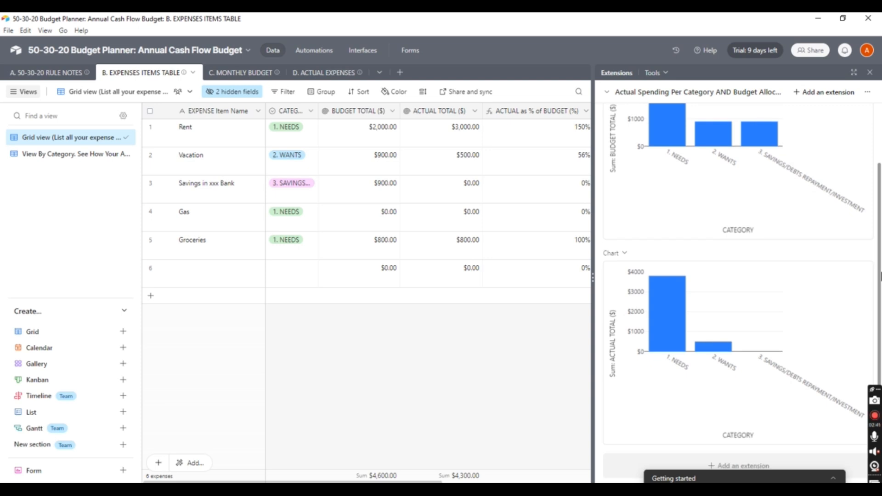
pyautogui.scroll(2, 868, 207)
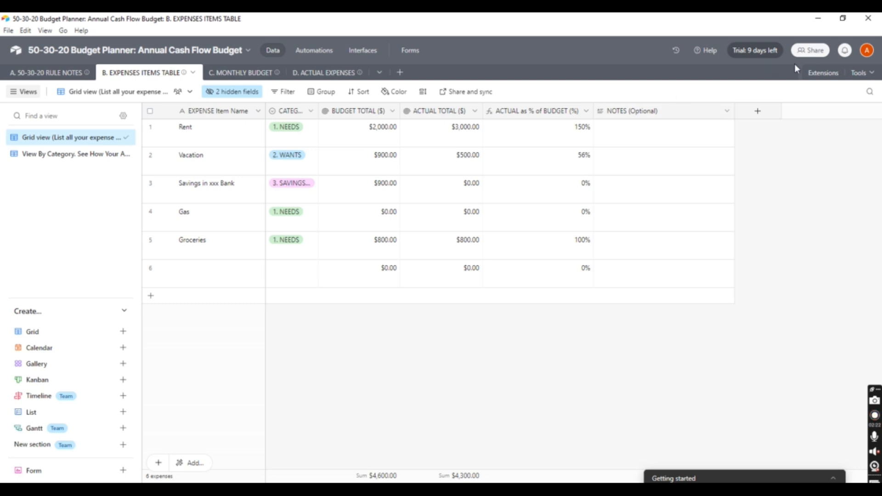
# Open the Extensions budget and actual category charts, then cycle through tables C, D, A and B
pyautogui.click(816, 78)
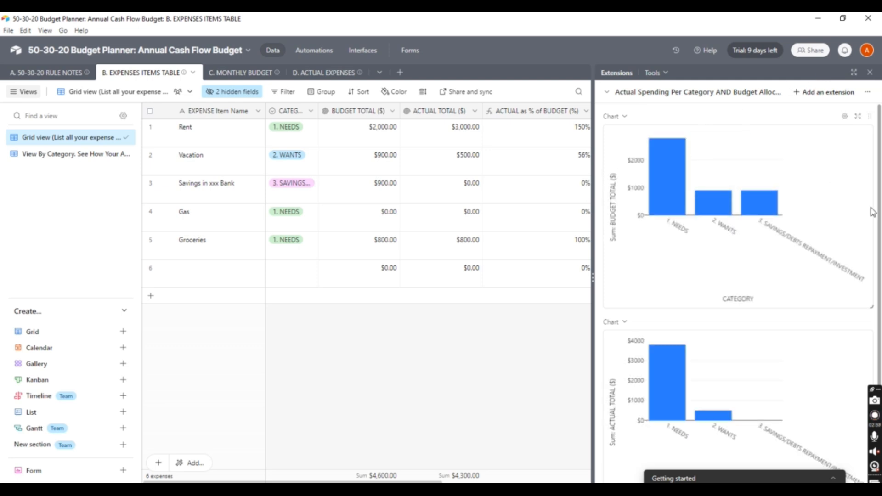
pyautogui.moveTo(880, 204)
pyautogui.mouseDown()
pyautogui.moveTo(880, 272)
pyautogui.moveTo(868, 211)
pyautogui.mouseUp()
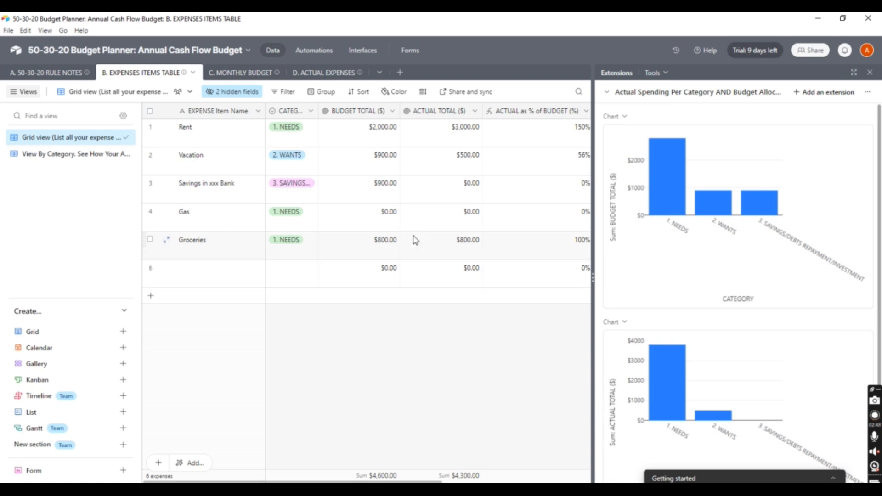
pyautogui.click(243, 73)
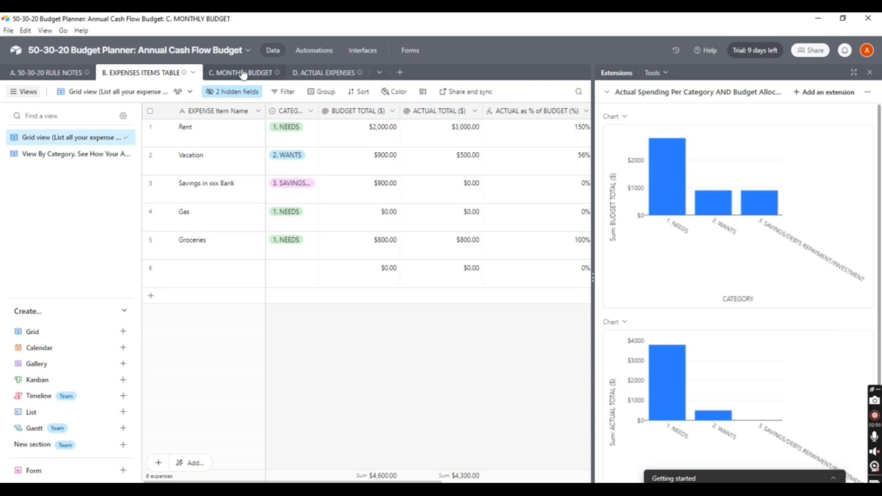
pyautogui.click(320, 72)
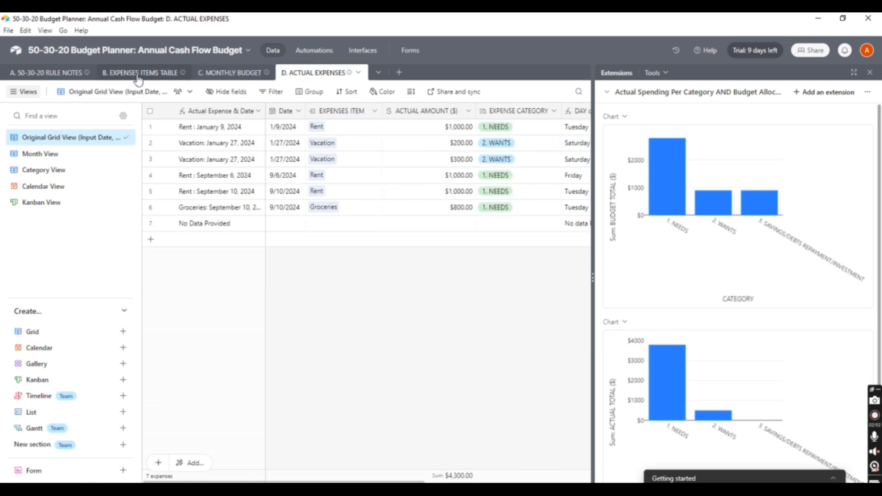
pyautogui.click(65, 74)
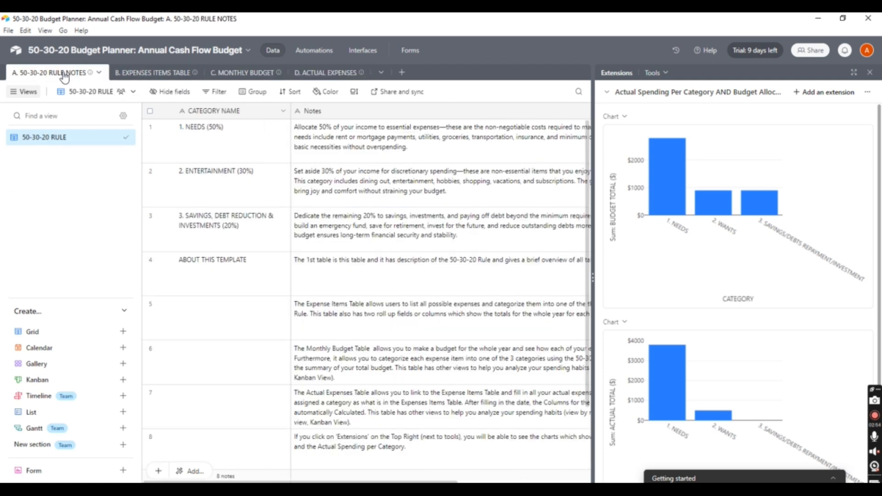
pyautogui.click(157, 78)
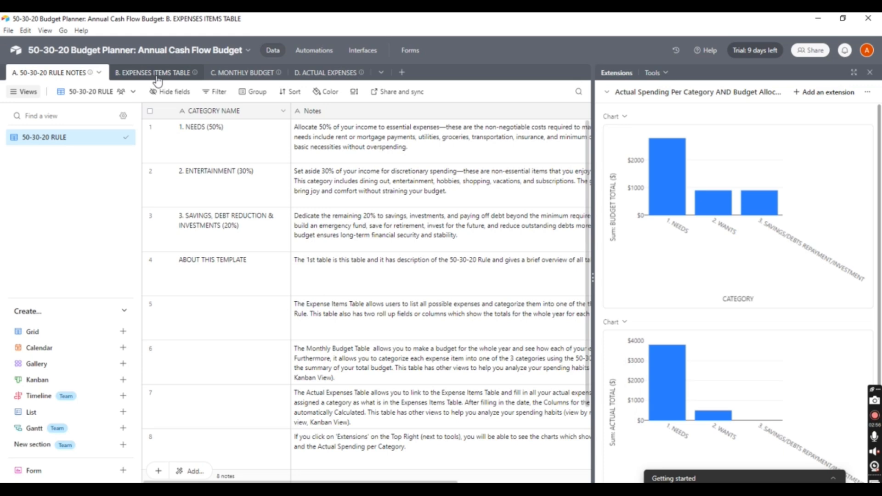